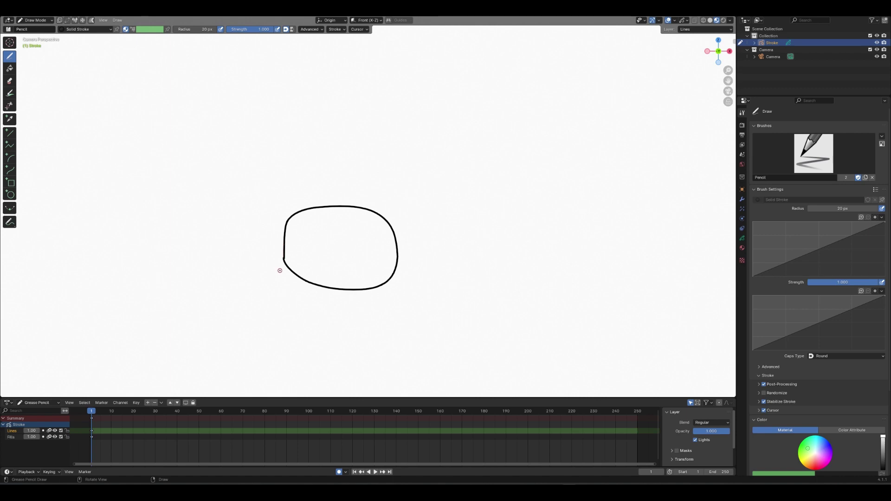
Draw the outer contour around the left side of the rounded outline, with two raised blocks and a connecting bar on top
mouse_move(312, 179)
mouse_down()
mouse_move(265, 200)
mouse_move(254, 225)
mouse_move(257, 309)
mouse_move(283, 311)
mouse_up()
key(ctrl+z)
mouse_move(318, 192)
mouse_down()
mouse_move(271, 210)
mouse_move(283, 260)
mouse_up()
key(ctrl+z)
drag(327, 185, 282, 212)
key(ctrl+z)
drag(284, 215, 276, 256)
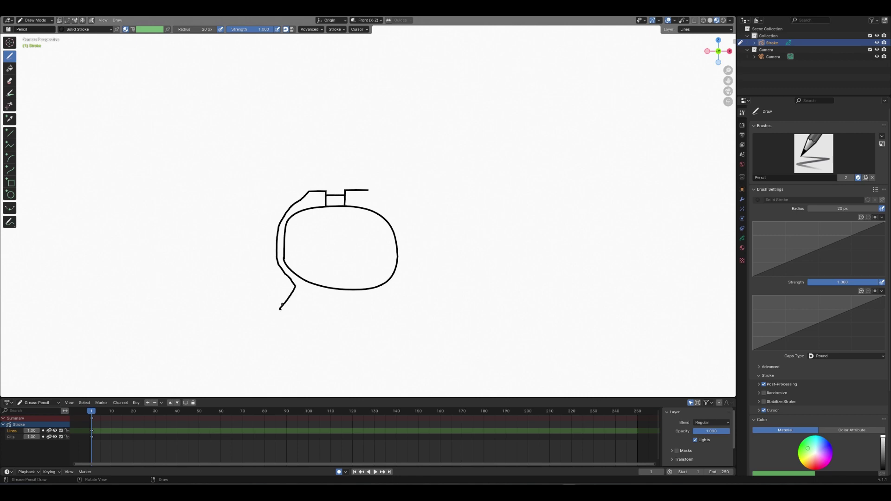
drag(268, 297, 273, 206)
key(ctrl+z)
mouse_move(279, 307)
mouse_down()
mouse_move(272, 235)
mouse_move(300, 192)
mouse_up()
key(ctrl+z)
drag(280, 309, 310, 297)
key(ctrl+z)
Erase the excess end of the lower left leg line with the eraser in Point mode
click(10, 80)
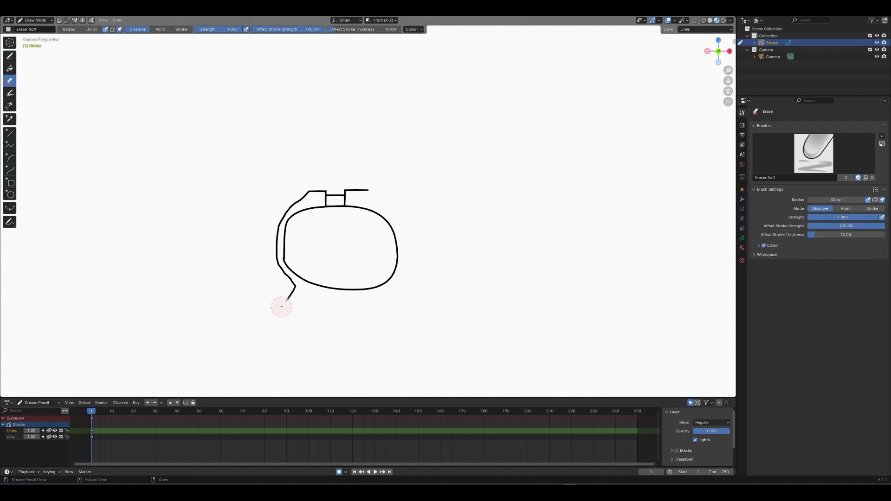
click(282, 307)
click(160, 29)
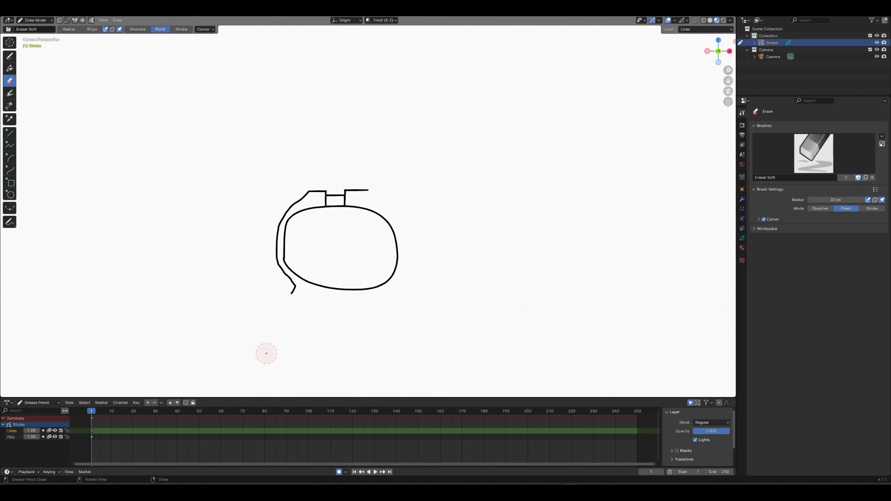
Redraw the lower left foot with the pencil and join it to the rounded outline
click(10, 56)
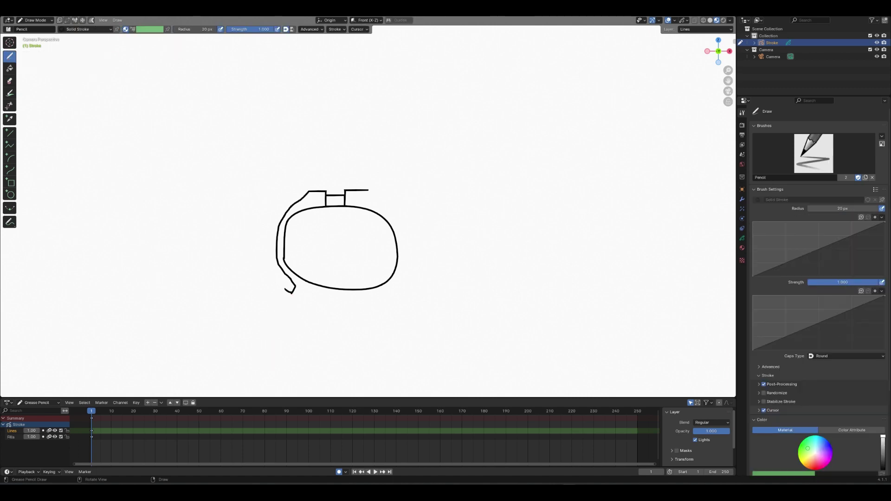
mouse_move(285, 288)
mouse_down()
mouse_move(293, 183)
mouse_move(318, 179)
mouse_up()
key(ctrl+z)
key(ctrl+z)
mouse_move(307, 292)
mouse_down()
mouse_move(350, 310)
mouse_move(374, 309)
mouse_move(384, 290)
mouse_up()
key(ctrl+z)
drag(318, 299, 383, 290)
key(ctrl+z)
With stroke stabilization off, draw the outer contour from the top right block down the right side, ending in a foot
click(764, 401)
scroll(398, 207, up, 3)
click(760, 402)
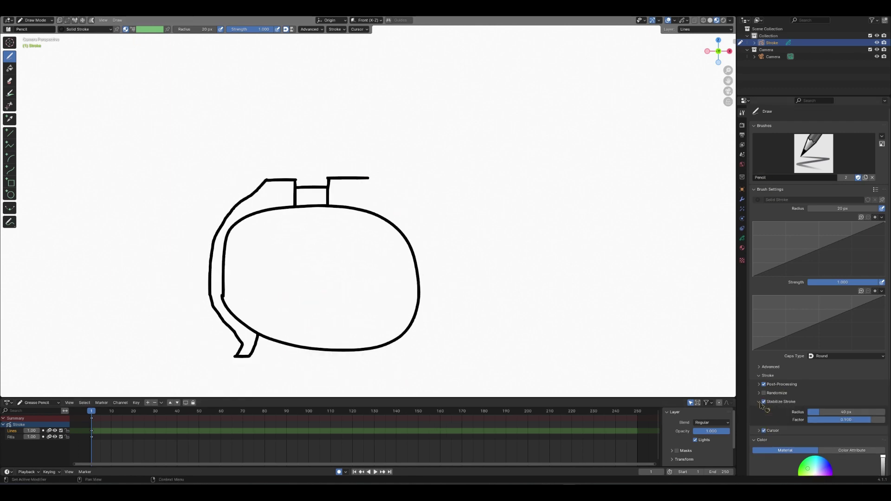
click(760, 403)
click(764, 402)
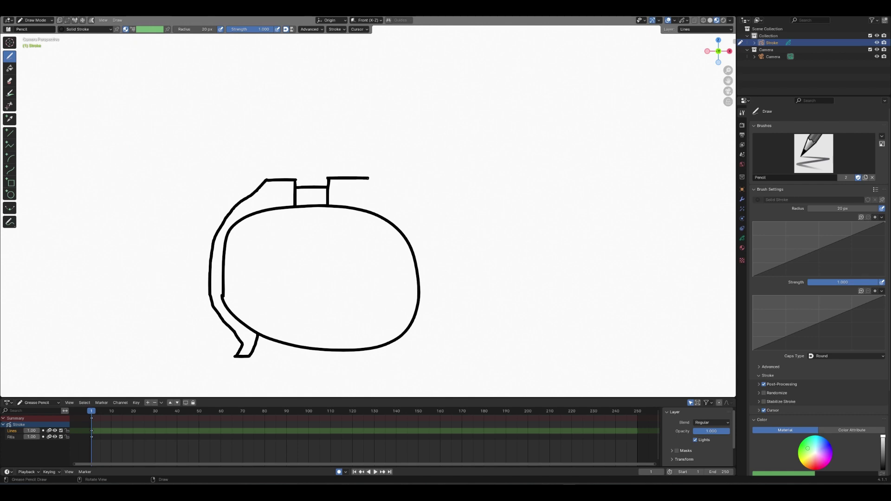
mouse_move(369, 178)
mouse_down()
mouse_move(429, 262)
mouse_move(411, 343)
mouse_up()
Draw a smooth curved underside line between the two feet with stroke stabilization on
drag(253, 351, 410, 349)
scroll(273, 327, down, 1)
key(ctrl+z)
scroll(289, 350, up, 2)
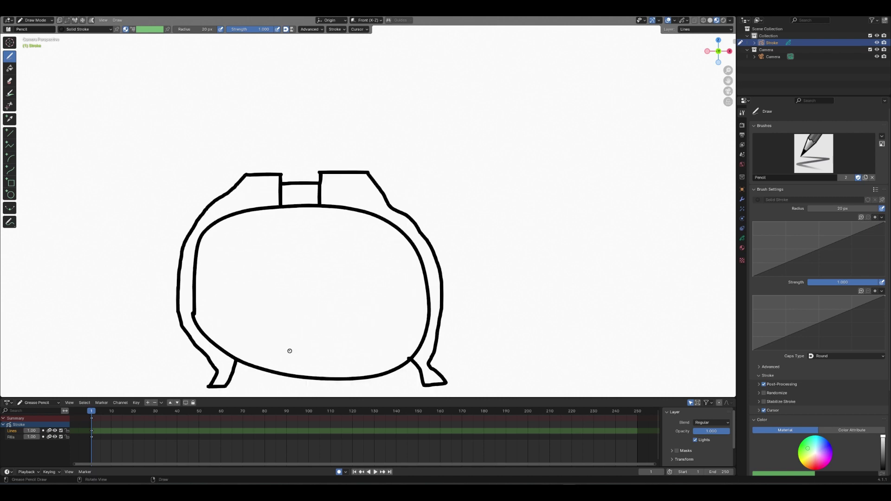
scroll(290, 350, down, 1)
drag(258, 342, 355, 351)
key(ctrl+z)
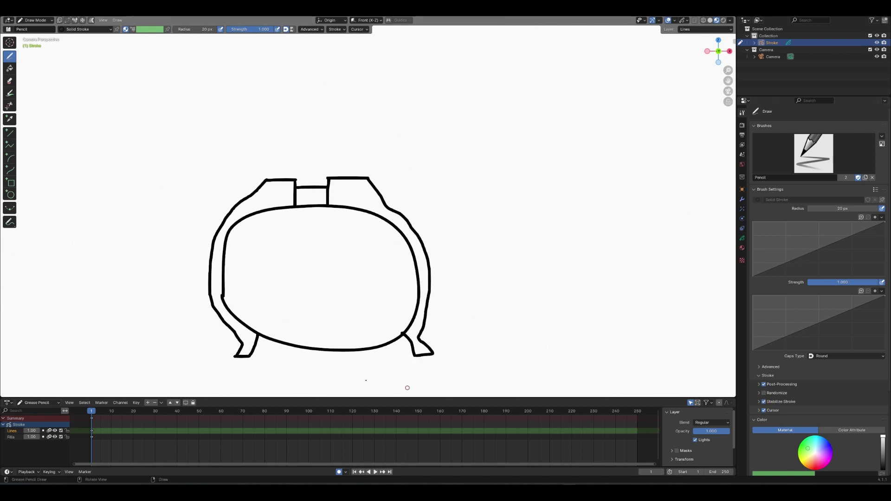
mouse_move(254, 348)
mouse_down()
mouse_move(336, 357)
mouse_move(420, 342)
mouse_up()
scroll(362, 292, down, 1)
scroll(362, 292, up, 2)
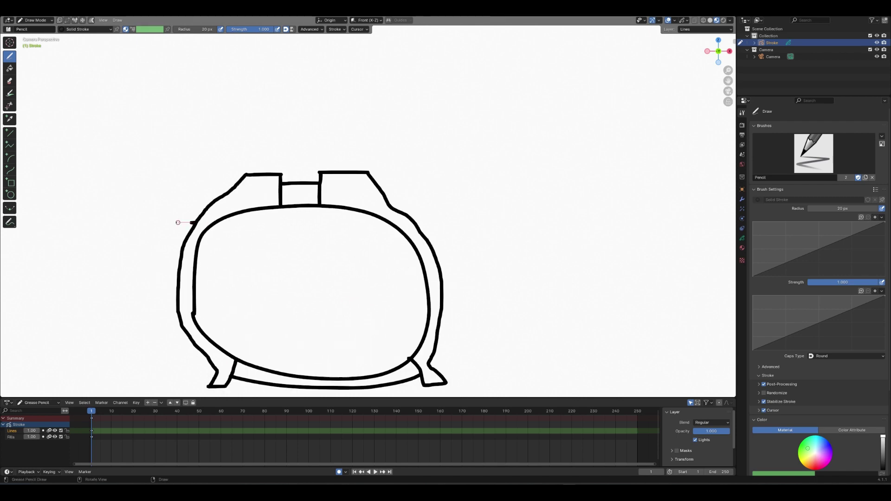
Draw a small ear-shaped panel against the left side of the outer contour
drag(194, 221, 145, 221)
scroll(159, 221, down, 1)
key(ctrl+z)
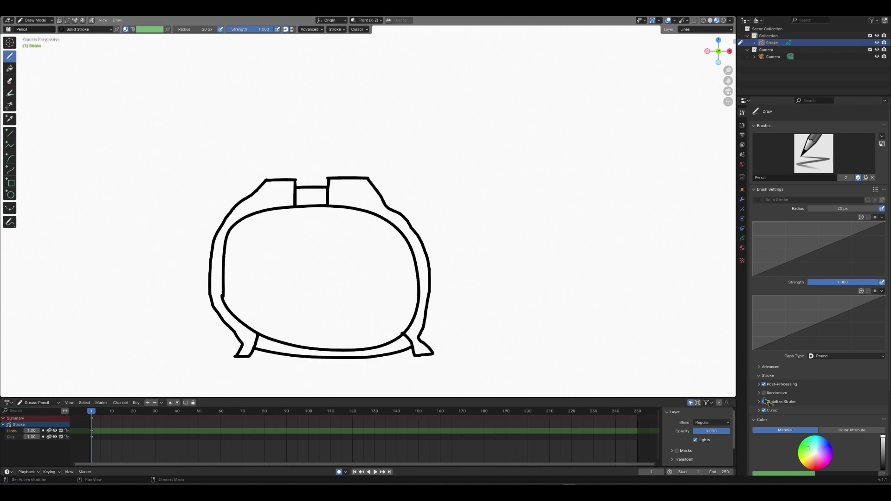
drag(210, 227, 209, 291)
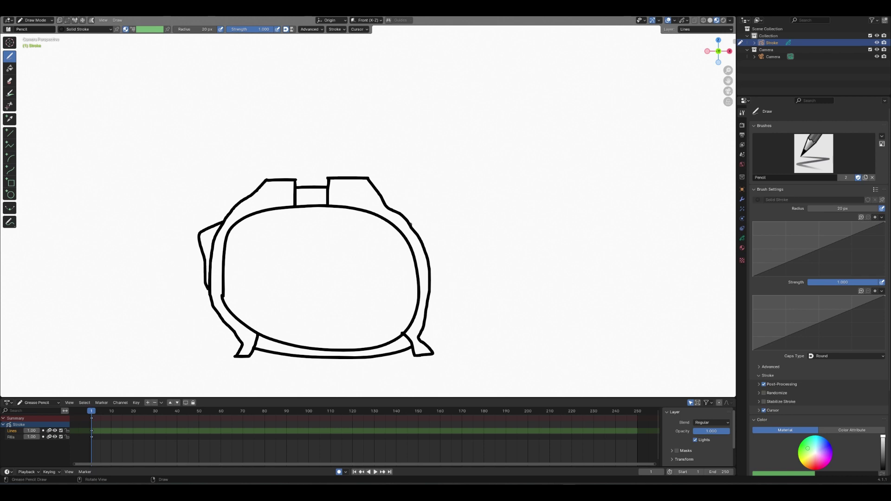
Draw a matching ear-shaped panel against the right side of the outer contour
mouse_move(408, 224)
mouse_down()
mouse_move(437, 221)
mouse_move(431, 268)
mouse_move(438, 219)
mouse_move(432, 255)
mouse_up()
key(ctrl+z)
key(ctrl+z)
mouse_move(443, 223)
mouse_down()
mouse_move(431, 290)
mouse_move(422, 212)
mouse_move(432, 291)
mouse_move(443, 275)
mouse_move(410, 237)
mouse_move(435, 218)
mouse_move(434, 260)
mouse_up()
key(ctrl+z)
key(ctrl+z)
key(ctrl+z)
key(ctrl+z)
key(ctrl+z)
key(ctrl+z)
drag(425, 221, 436, 266)
scroll(284, 329, down, 1)
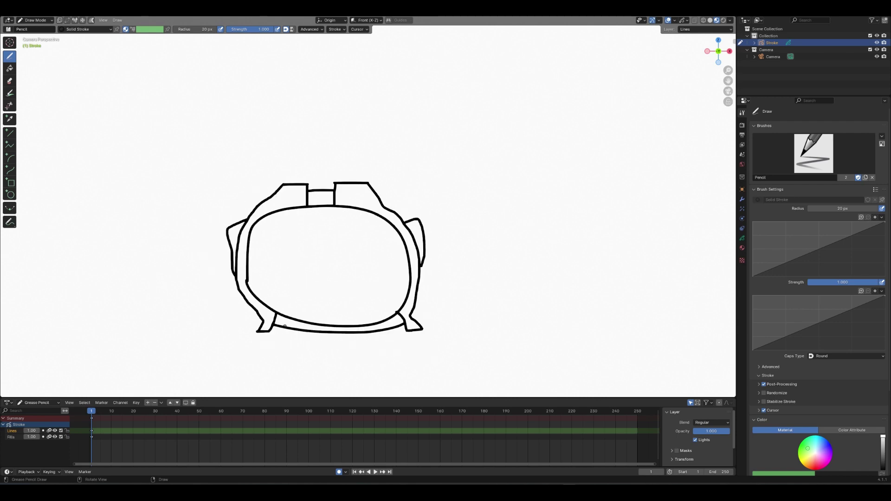
scroll(240, 379, up, 4)
scroll(241, 380, down, 11)
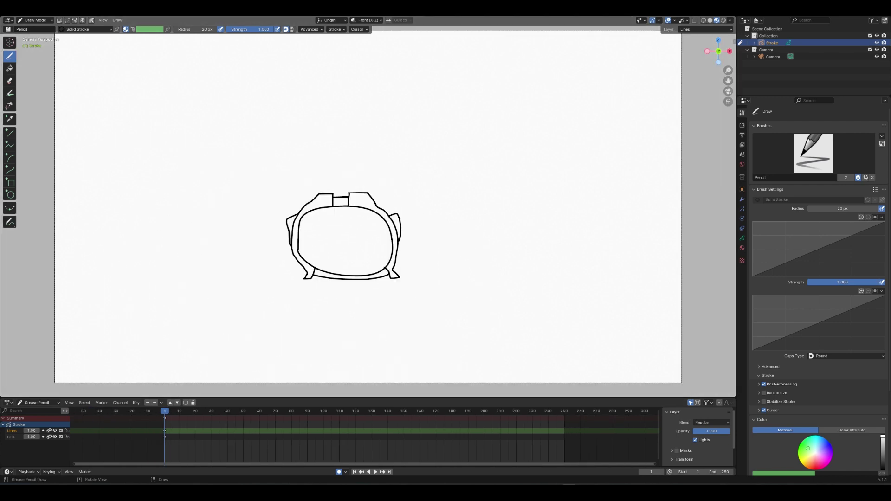
click(343, 21)
click(323, 43)
scroll(367, 206, up, 4)
scroll(368, 206, down, 9)
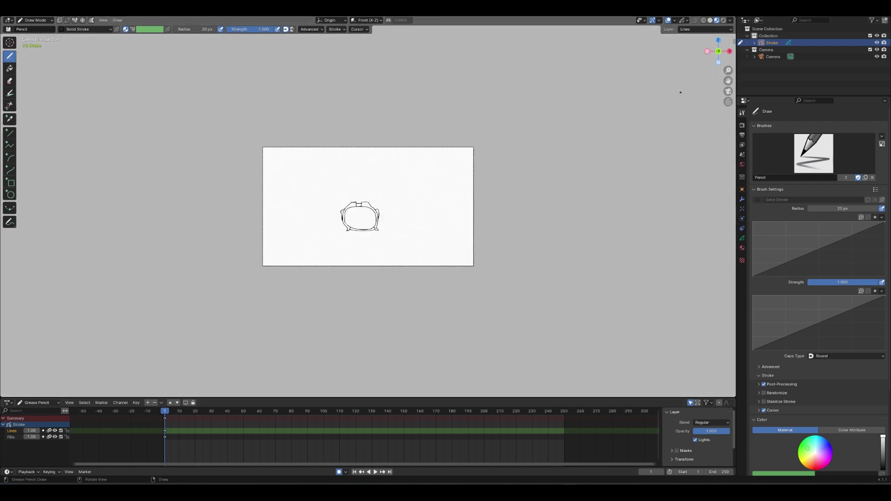
scroll(368, 207, up, 10)
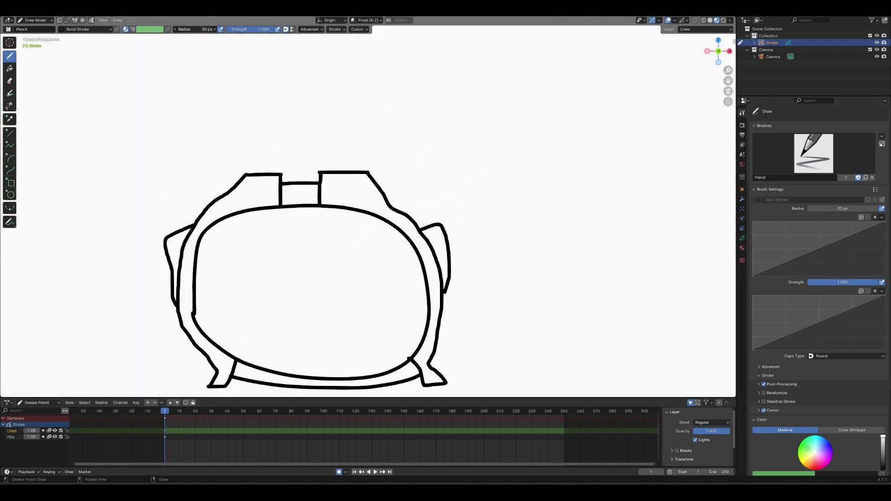
Set the pencil radius to 10 px and draw a thin line below the underside between the feet
click(176, 30)
click(176, 29)
click(176, 29)
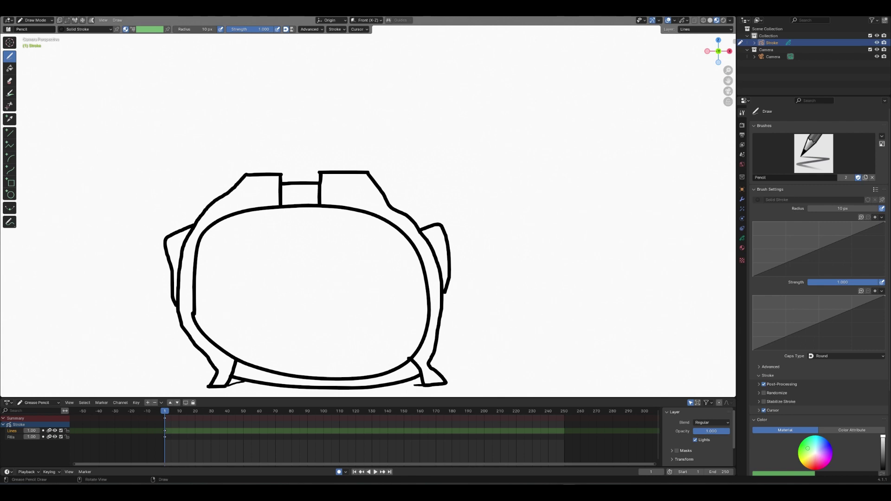
drag(414, 385, 406, 384)
key(ctrl+z)
key(ctrl+z)
drag(247, 390, 419, 383)
Set up the Fill tool to use color attributes with a medium grey from the palette
scroll(418, 383, down, 1)
scroll(418, 383, up, 2)
scroll(418, 383, down, 3)
click(10, 68)
click(841, 274)
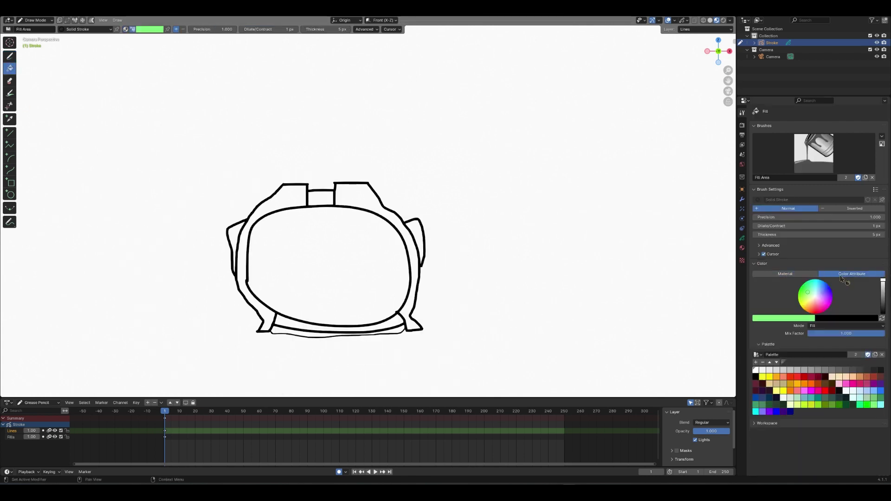
click(837, 370)
Try to fill the thin strip below the underside with grey and inspect the fill brush's advanced settings
click(399, 331)
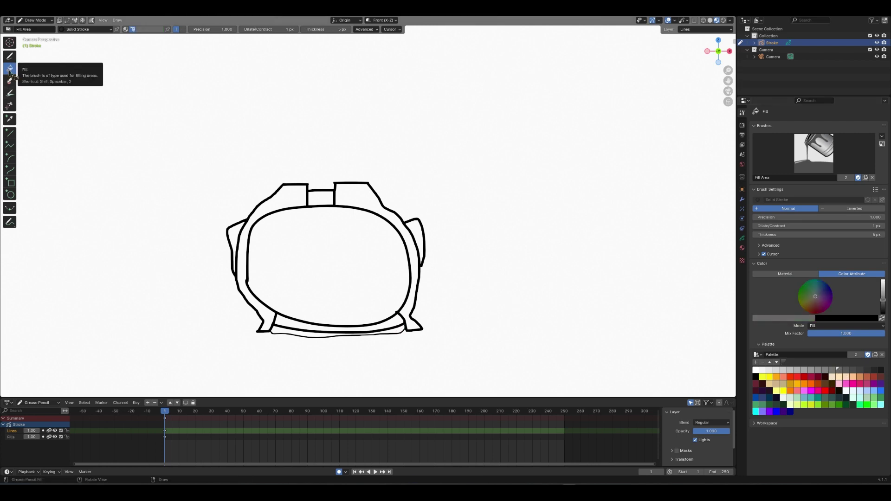
click(289, 333)
click(289, 333)
click(289, 332)
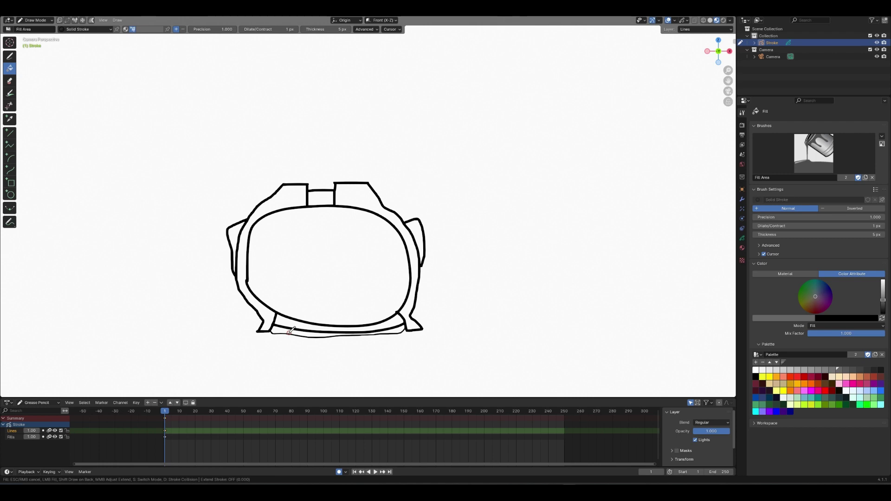
click(761, 245)
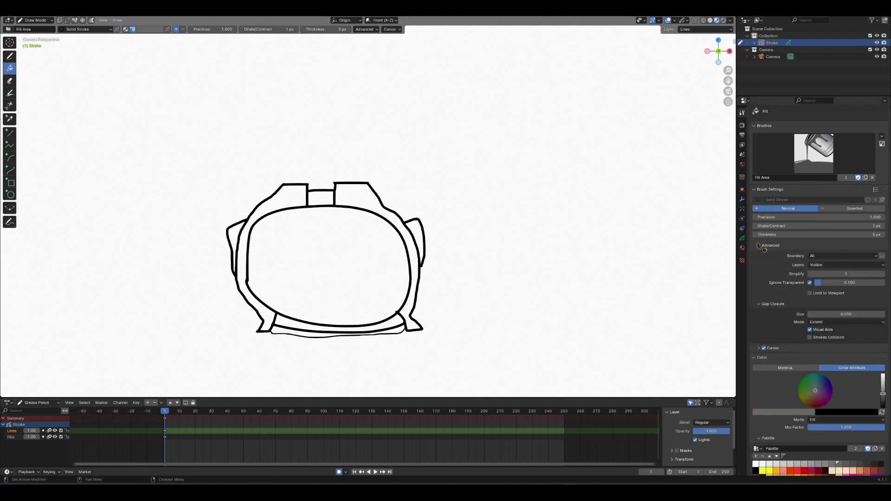
click(761, 246)
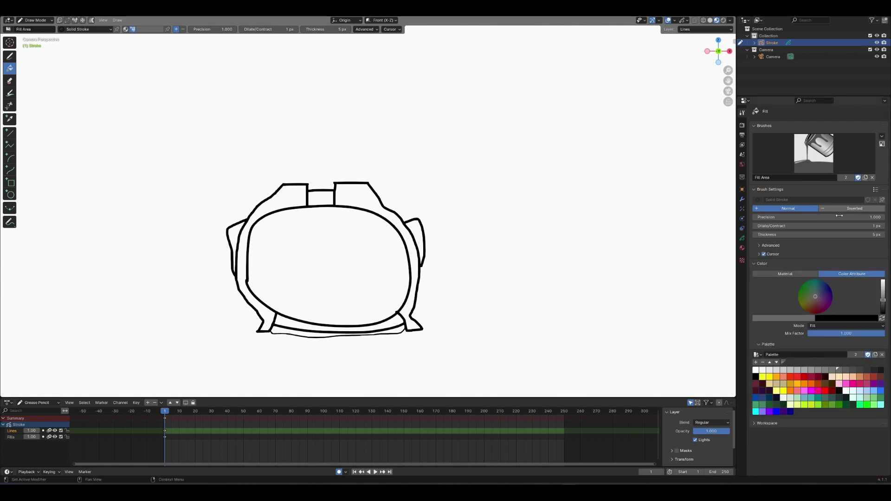
click(10, 81)
click(9, 92)
click(11, 55)
drag(191, 128, 222, 149)
key(ctrl+z)
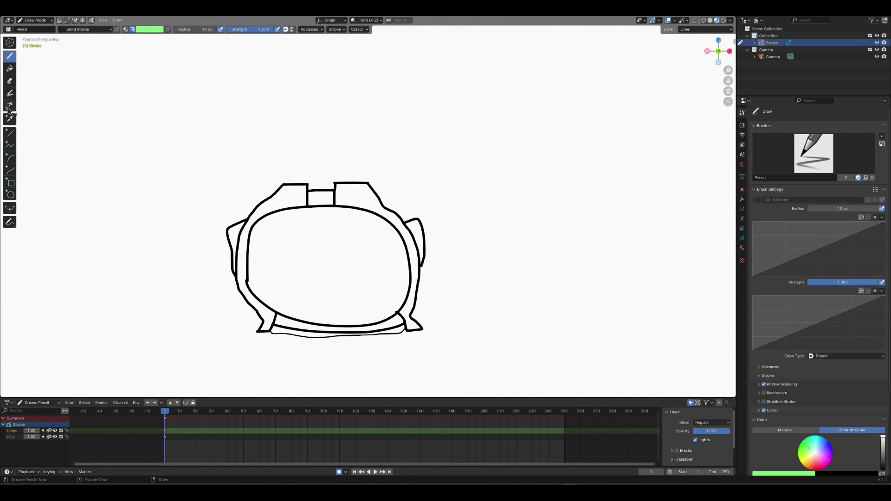
Try to fill the area inside the rounded outline with grey using the Fill tool
click(9, 68)
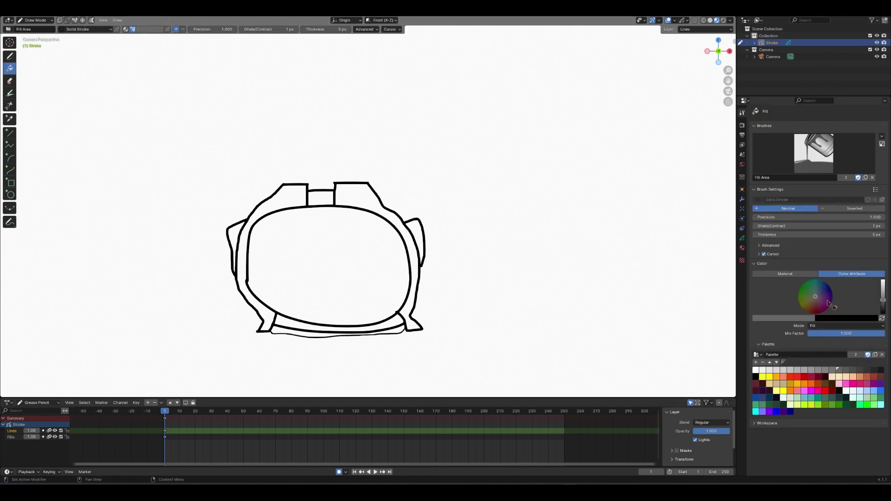
right_click(345, 295)
click(349, 293)
click(348, 293)
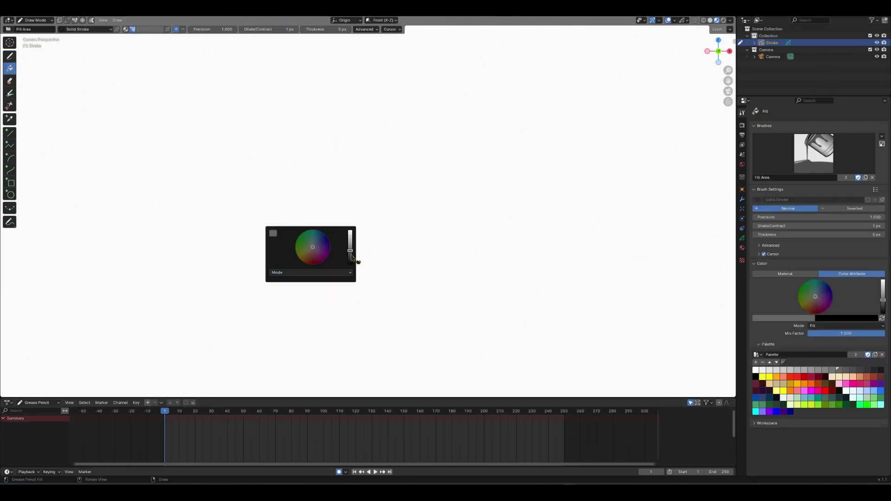
click(328, 239)
key(ctrl+z)
key(ctrl+z)
click(349, 275)
click(838, 369)
scroll(368, 211, down, 1)
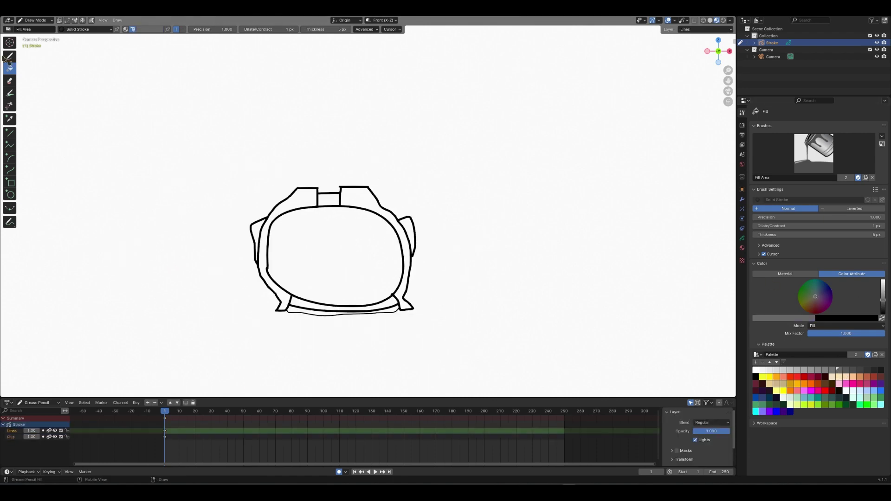
Try once more to fill the thin strip below the underside with grey, and cancel the fill
click(9, 56)
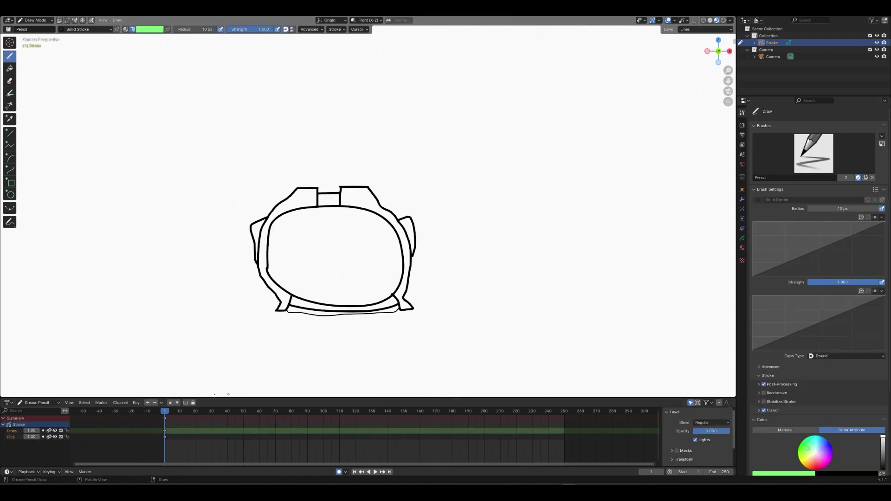
scroll(43, 392, up, 2)
click(9, 68)
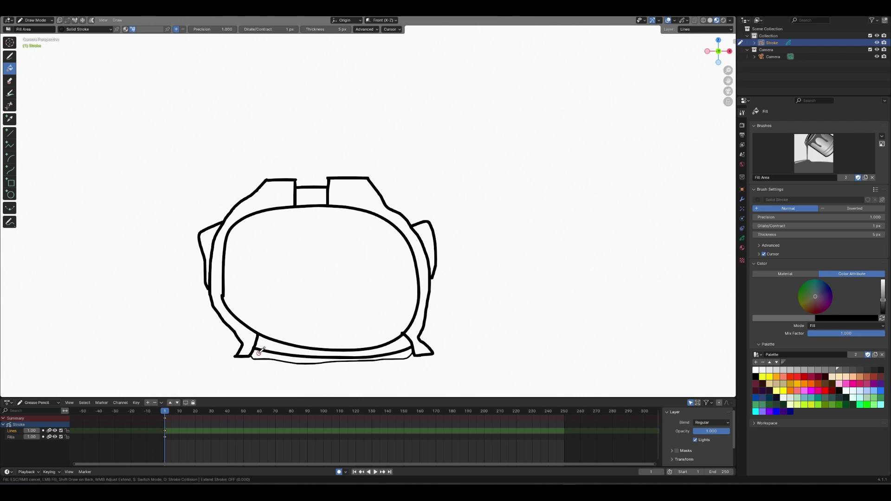
key(Escape)
Try a grey pencil stroke with a 50 px radius inside the rounded outline, and undo it
click(9, 58)
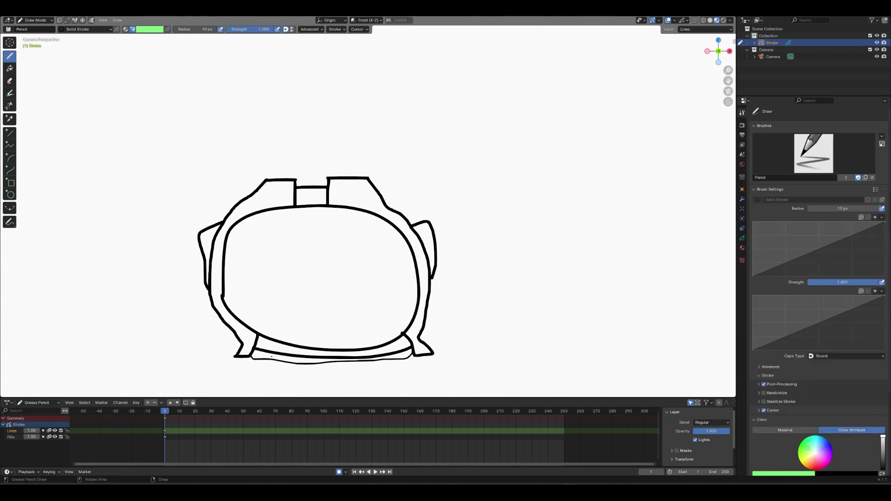
scroll(840, 285, down, 5)
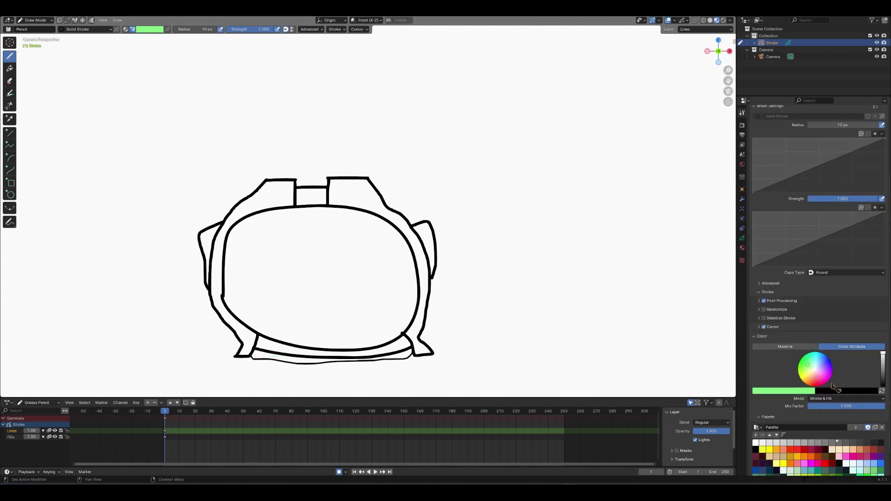
click(10, 68)
click(10, 56)
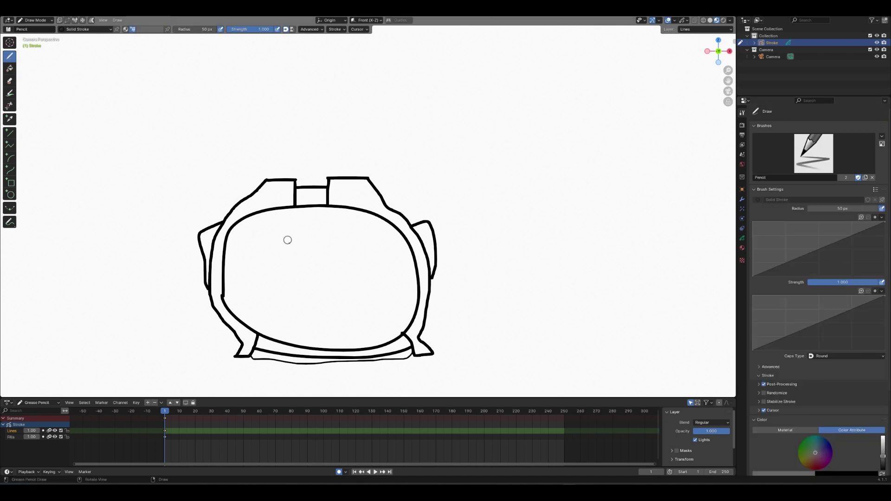
drag(287, 240, 329, 232)
key(ctrl+z)
Paint the whole area inside the rounded outline yellow with the pencil, using a 400 px radius for the main coverage
scroll(826, 234, down, 4)
click(762, 424)
drag(330, 266, 242, 286)
click(203, 30)
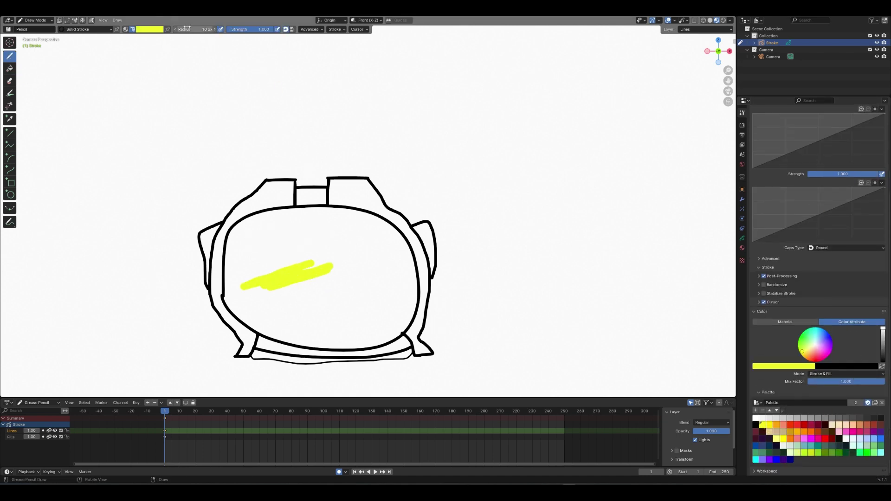
text(100)
key(Return)
click(206, 29)
text(400)
key(Return)
mouse_move(325, 283)
mouse_down()
mouse_move(260, 241)
mouse_move(246, 259)
mouse_move(254, 292)
mouse_move(285, 310)
mouse_move(281, 240)
mouse_move(361, 241)
mouse_move(385, 273)
mouse_move(375, 316)
mouse_move(319, 316)
mouse_move(322, 327)
mouse_up()
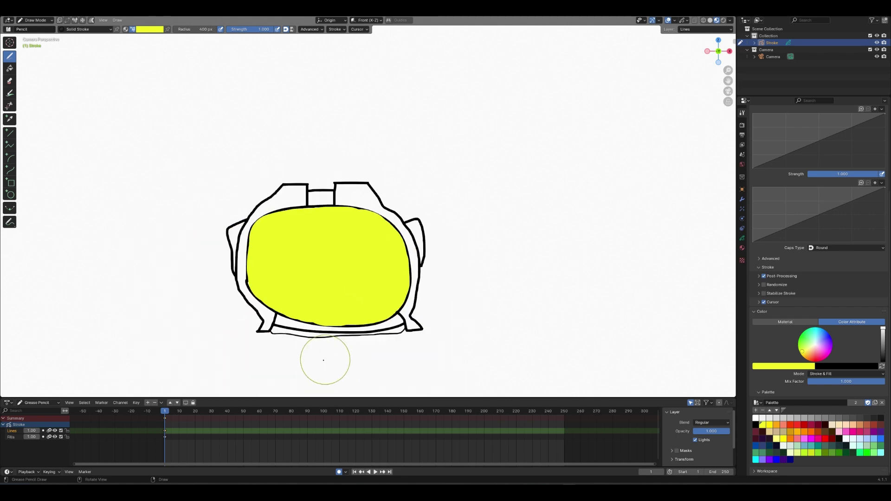
Set the pencil to black with a 20 px radius and retouch the rounded outline around the yellow area
click(206, 29)
text(20)
key(Return)
click(755, 425)
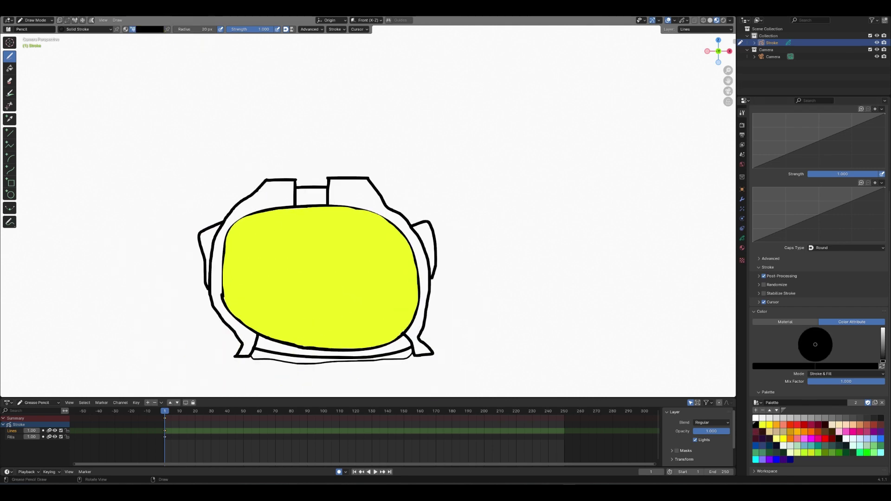
drag(226, 245, 223, 297)
key(ctrl+z)
drag(254, 215, 228, 234)
drag(224, 269, 221, 290)
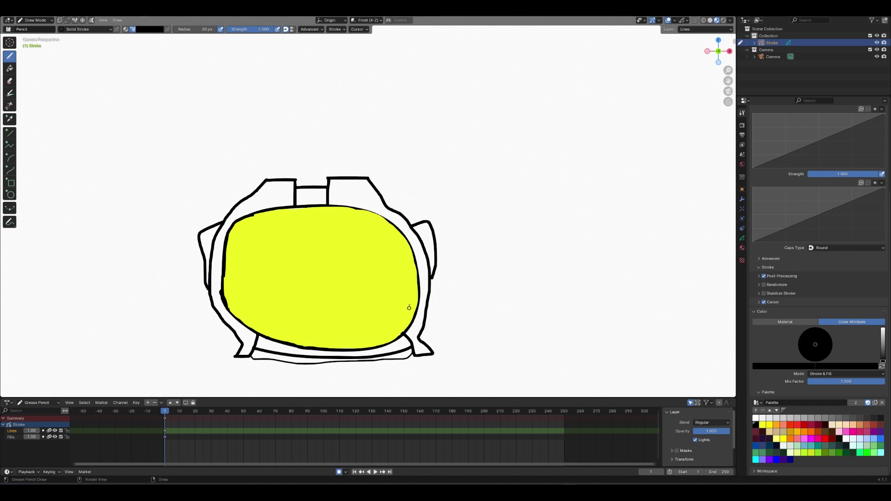
drag(355, 210, 397, 227)
Paint the small rectangle between the two top blocks grey with the pencil at a 20 px radius
scroll(214, 370, up, 2)
scroll(215, 369, down, 3)
click(833, 418)
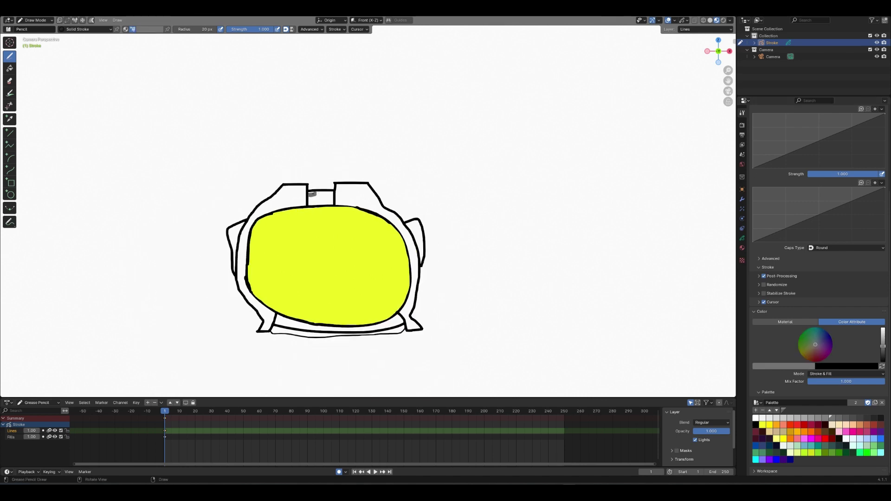
drag(331, 192, 311, 195)
key(ctrl+z)
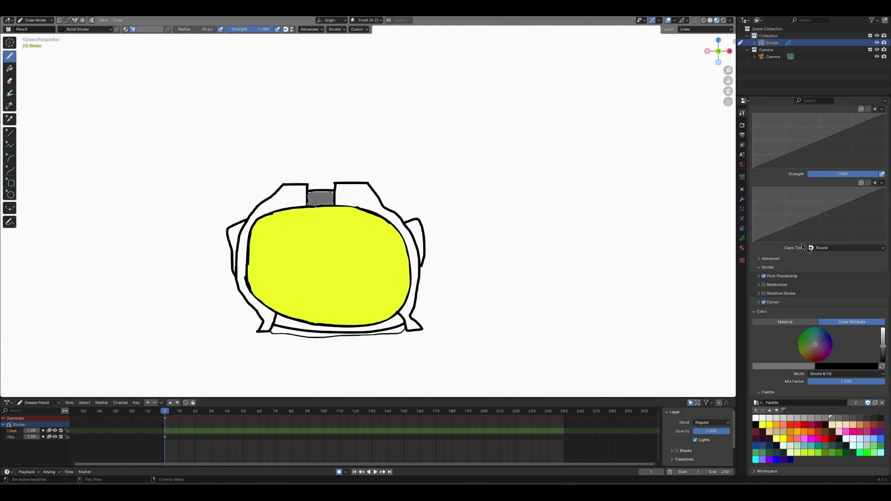
Switch the pencil to blue and scribble colour into the right-hand top block and along the upper right frame
click(880, 438)
drag(356, 189, 407, 240)
Try to fill the right-hand top block with blue using the Fill tool, and undo it
click(9, 67)
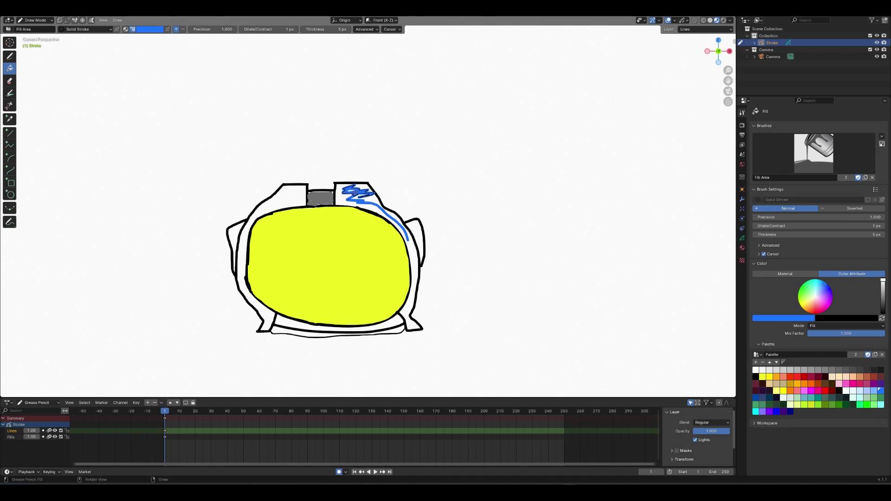
key(ctrl+z)
click(339, 200)
key(ctrl+z)
Return to the pencil with a 40 px radius and paint the lower left part of the helmet frame blue
click(9, 57)
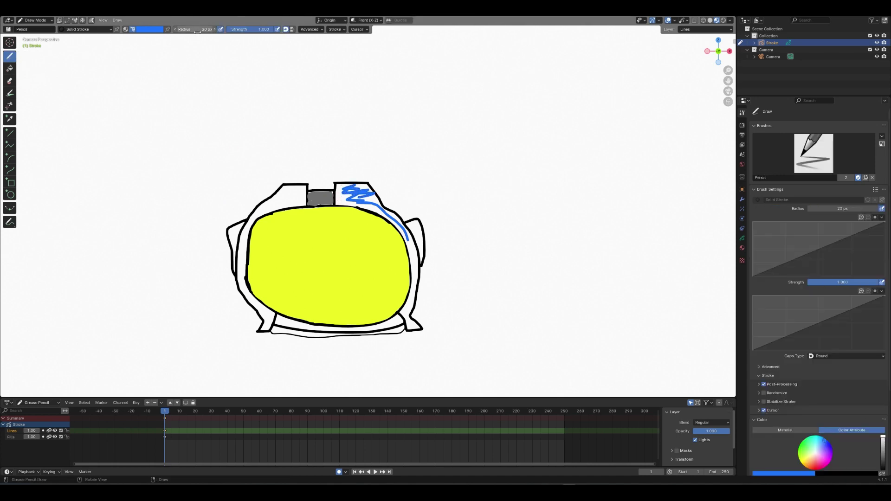
drag(197, 31, 207, 31)
mouse_move(283, 190)
mouse_down()
mouse_move(304, 203)
mouse_move(242, 239)
mouse_move(269, 327)
mouse_move(273, 316)
mouse_move(242, 267)
mouse_up()
key(ctrl+z)
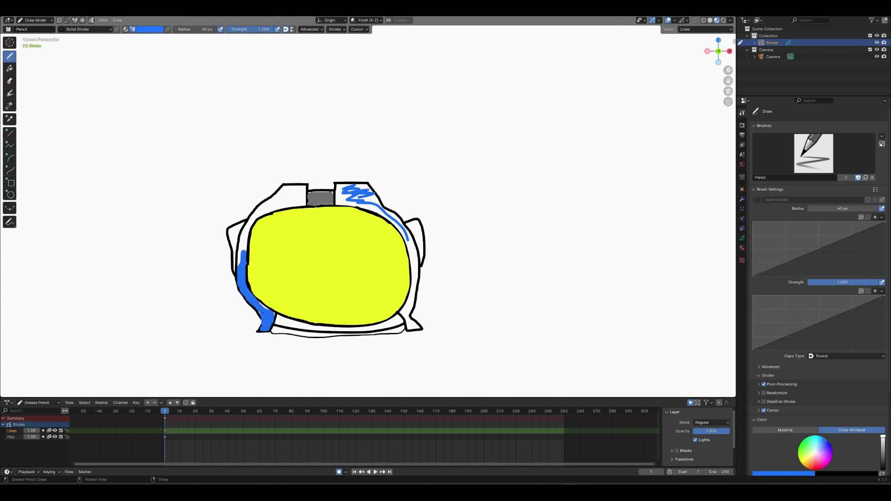
scroll(209, 375, up, 2)
scroll(833, 417, down, 5)
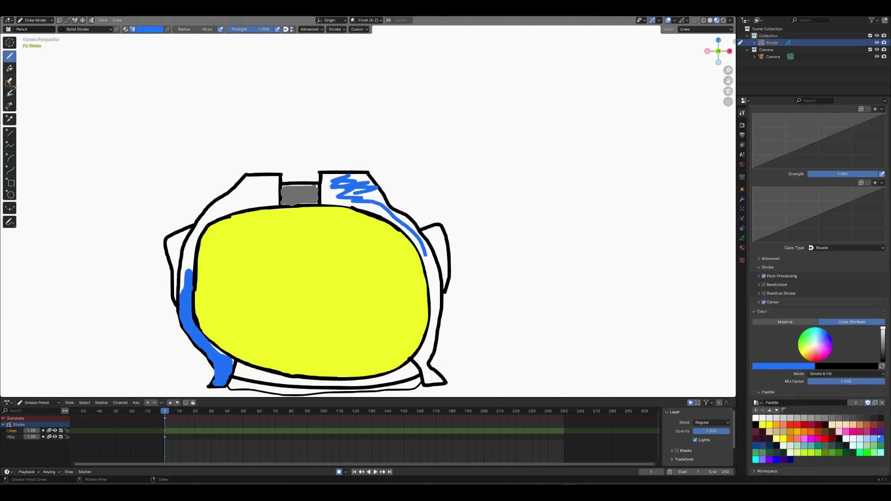
Paint the rest of the left frame blue, from the side up through the left-hand top block
drag(185, 275, 198, 220)
key(ctrl+z)
mouse_move(186, 267)
mouse_down()
mouse_move(193, 241)
mouse_move(182, 293)
mouse_move(190, 234)
mouse_move(204, 217)
mouse_move(272, 202)
mouse_move(224, 210)
mouse_move(194, 234)
mouse_move(253, 189)
mouse_move(205, 213)
mouse_move(278, 199)
mouse_move(274, 176)
mouse_move(264, 190)
mouse_move(228, 200)
mouse_move(260, 190)
mouse_up()
key(ctrl+z)
key(ctrl+z)
key(ctrl+z)
key(ctrl+z)
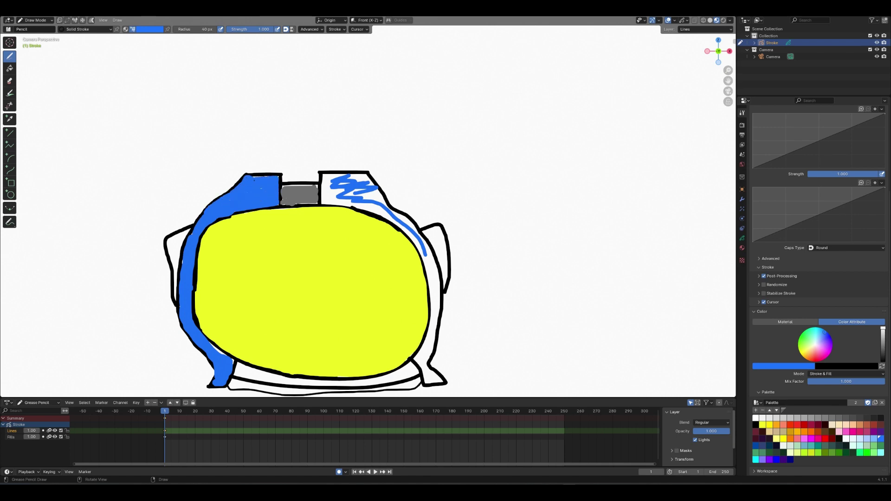
Paint the right side of the helmet frame blue, from the lower foot up through the right-hand top block
scroll(199, 257, down, 1)
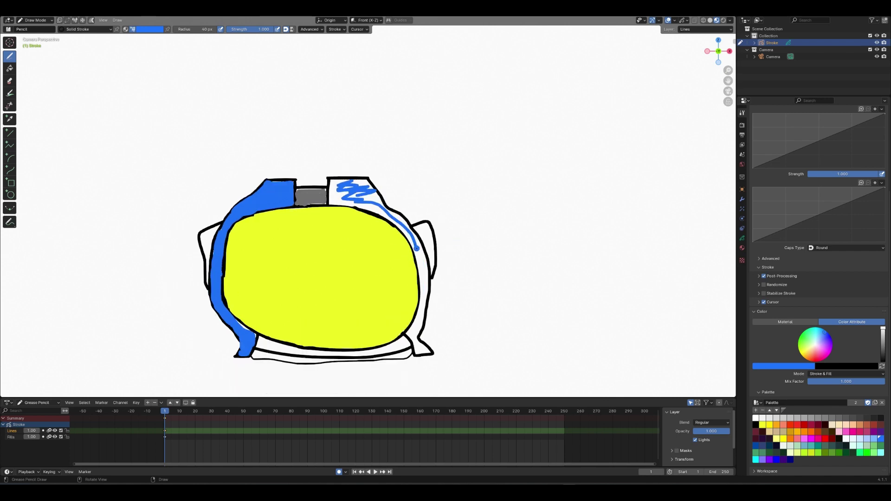
drag(417, 248, 419, 352)
key(ctrl+z)
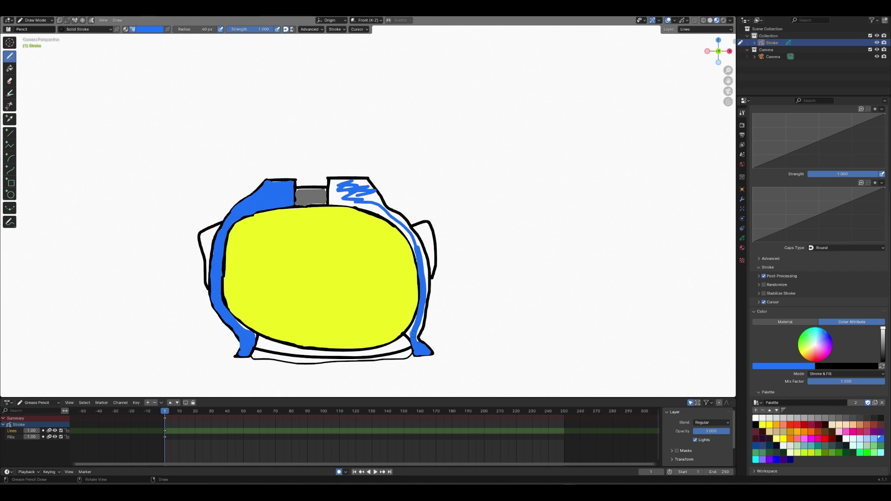
drag(419, 308, 414, 242)
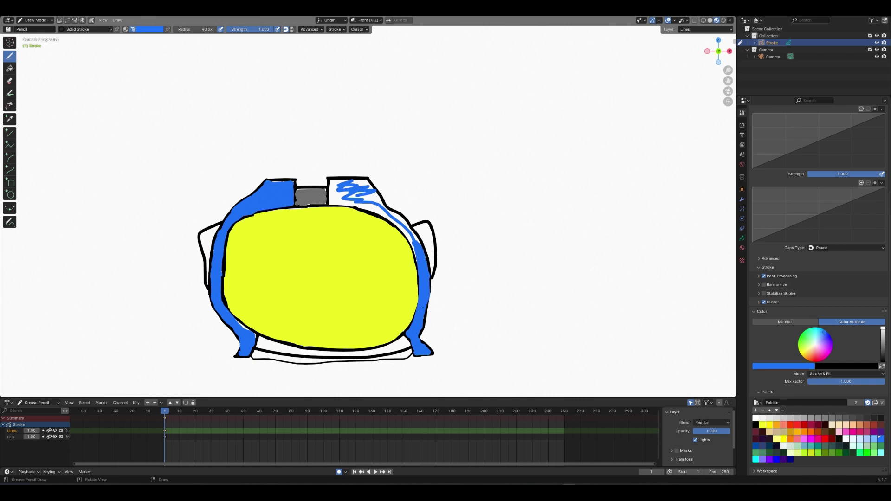
drag(410, 232, 417, 254)
mouse_move(331, 201)
mouse_down()
mouse_move(351, 182)
mouse_move(372, 199)
mouse_move(336, 199)
mouse_move(367, 210)
mouse_up()
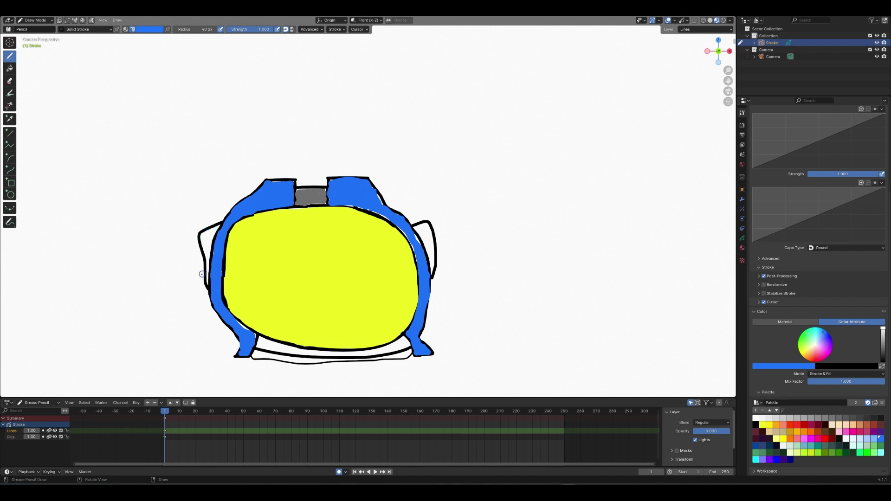
Reduce the pencil radius to 25 px and paint the left ear piece blue
click(199, 29)
text(34)
key(Return)
drag(208, 237, 219, 226)
key(ctrl+z)
drag(202, 30, 195, 30)
mouse_move(208, 287)
mouse_down()
mouse_move(218, 231)
mouse_move(208, 264)
mouse_move(206, 240)
mouse_up()
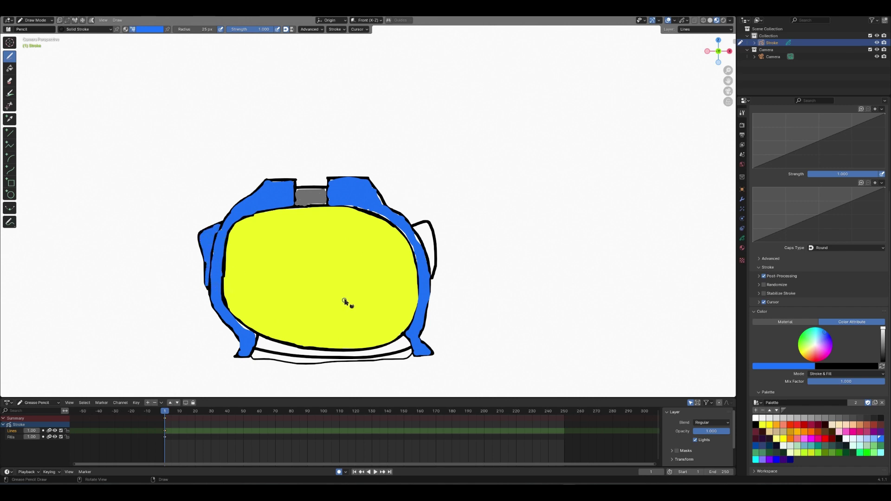
Paint the right ear piece of the helmet blue
scroll(372, 233, up, 3)
mouse_move(451, 241)
mouse_down()
mouse_move(480, 314)
mouse_move(469, 236)
mouse_move(455, 250)
mouse_move(469, 246)
mouse_up()
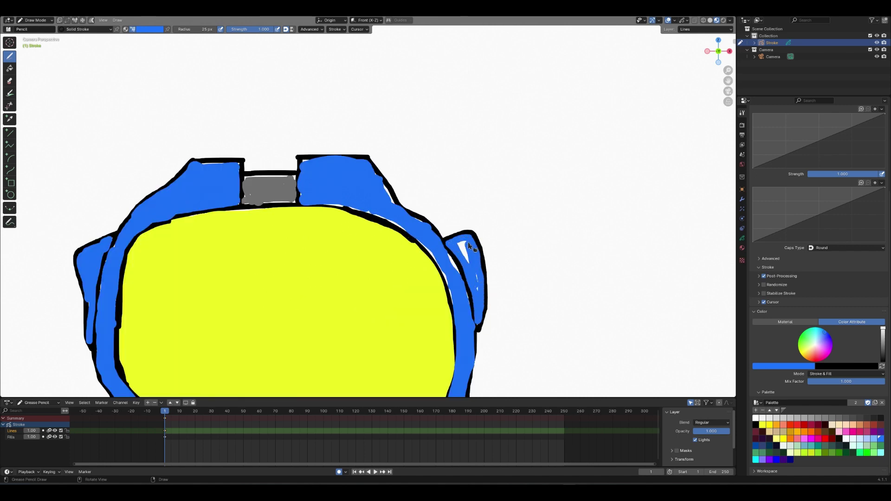
scroll(278, 332, down, 7)
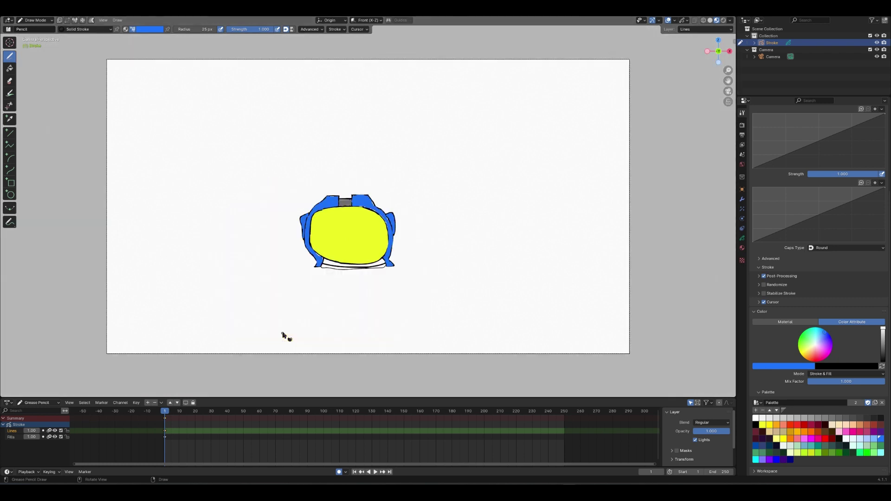
Paint the band directly below the yellow face area blue, between the two feet
scroll(284, 335, up, 5)
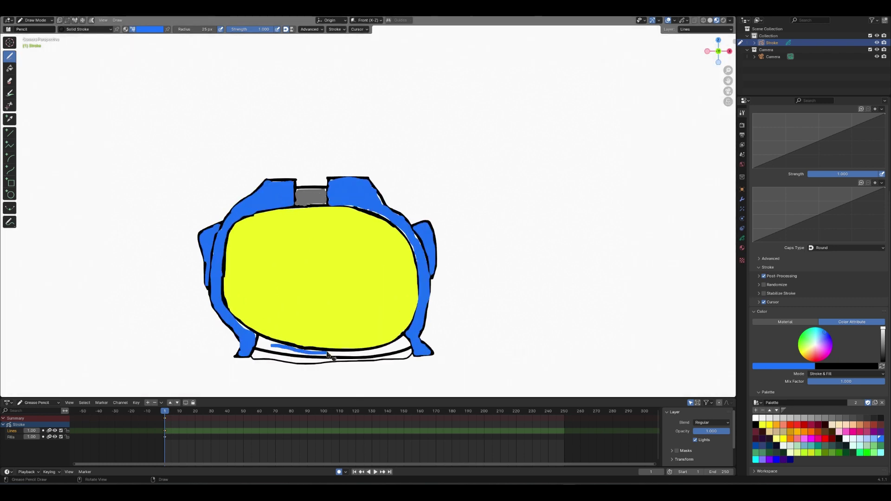
mouse_move(408, 344)
mouse_down()
mouse_move(378, 355)
mouse_move(256, 346)
mouse_move(241, 375)
mouse_move(378, 384)
mouse_move(419, 374)
mouse_move(409, 368)
mouse_move(332, 384)
mouse_move(340, 383)
mouse_move(236, 371)
mouse_move(376, 385)
mouse_move(410, 374)
mouse_up()
scroll(263, 351, up, 2)
scroll(266, 354, down, 1)
Switch the pencil to grey and paint the thin strip along the helmet's underside
click(837, 418)
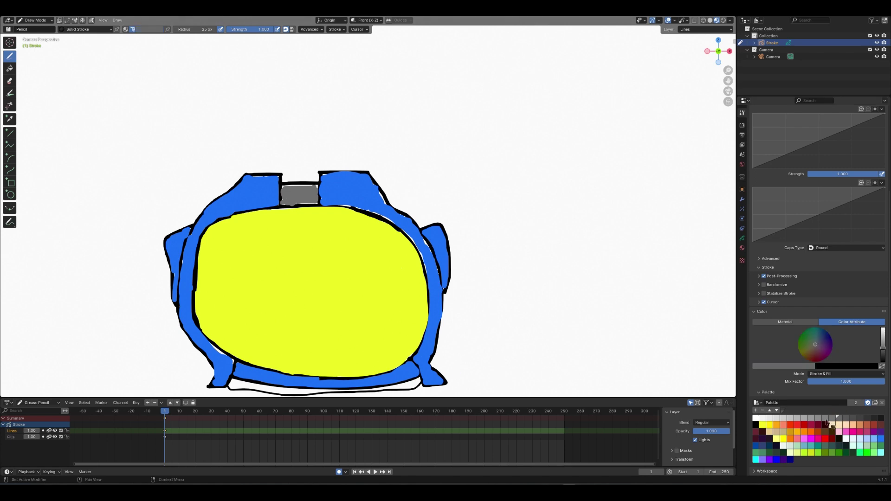
mouse_move(235, 384)
mouse_down()
mouse_move(297, 392)
mouse_move(420, 384)
mouse_move(398, 386)
mouse_up()
key(ctrl+z)
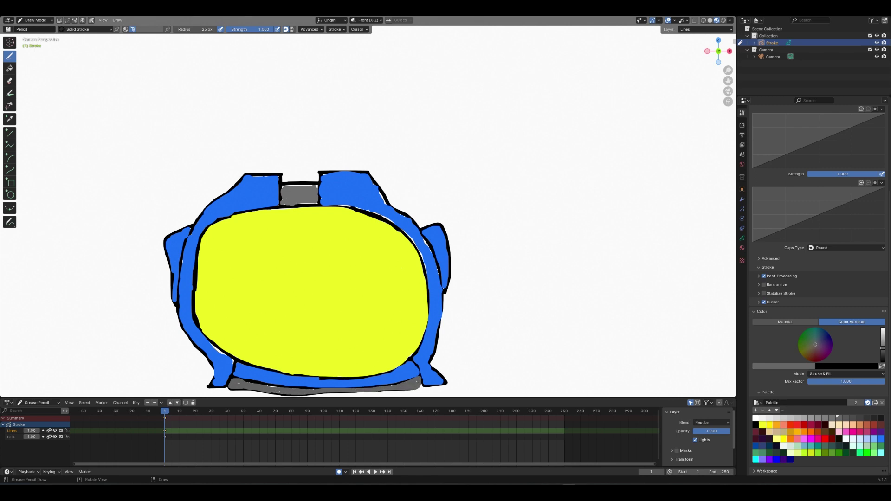
Draw a bright yellow circle outline in the middle of the face area with the Circle tool
scroll(292, 368, down, 3)
click(782, 438)
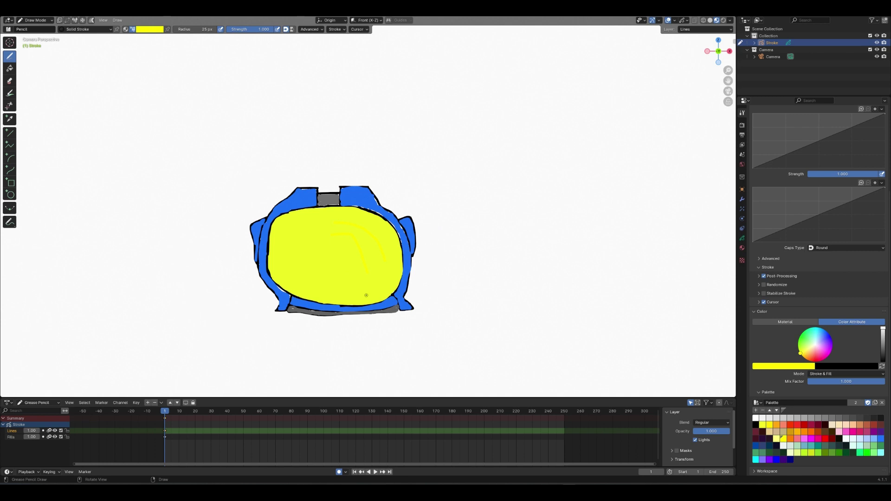
click(9, 194)
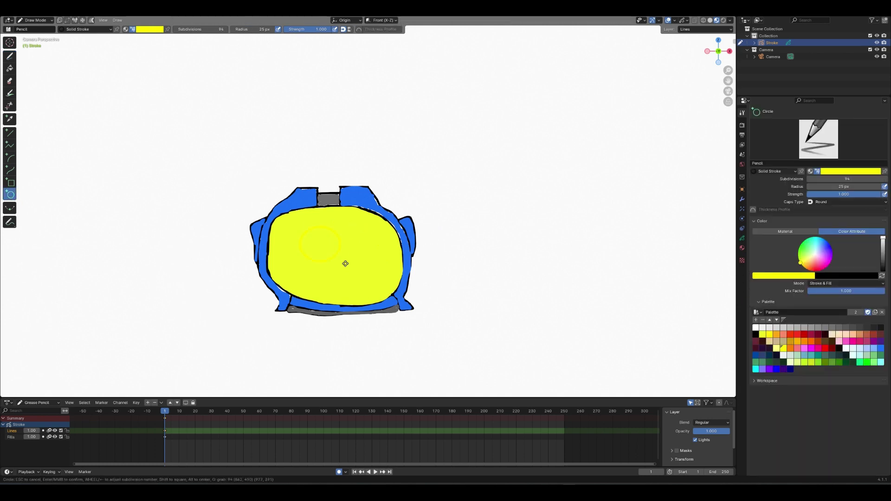
drag(375, 287, 302, 228)
key(Escape)
scroll(309, 249, up, 5)
drag(193, 263, 343, 385)
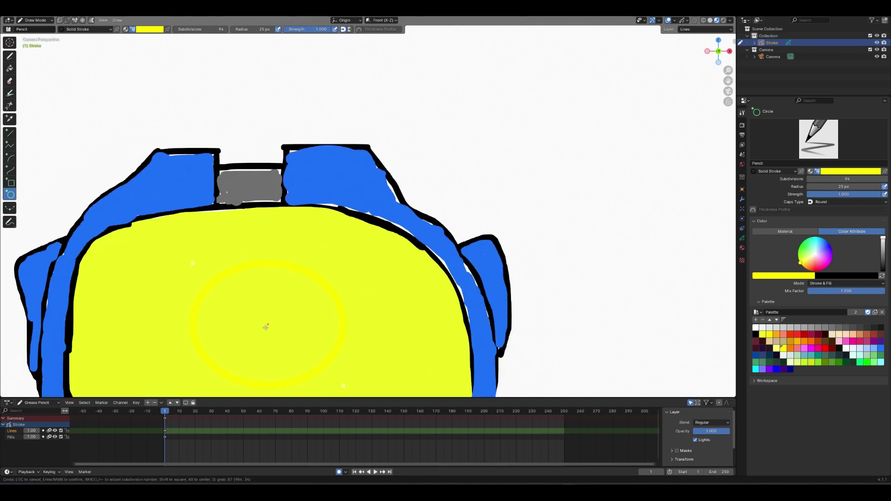
key(Escape)
scroll(266, 328, down, 3)
drag(234, 249, 366, 370)
key(Return)
Try smaller circles in paler yellow tones inside the yellow circle, and cancel them
drag(883, 242, 868, 168)
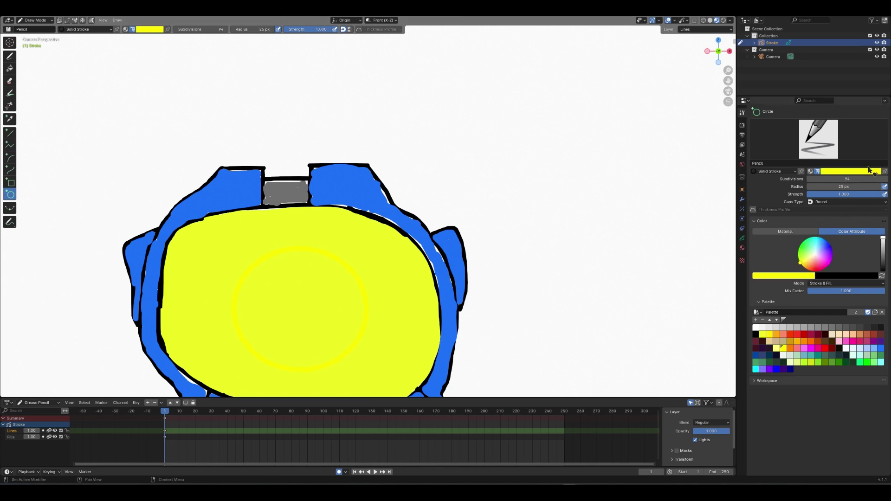
click(833, 172)
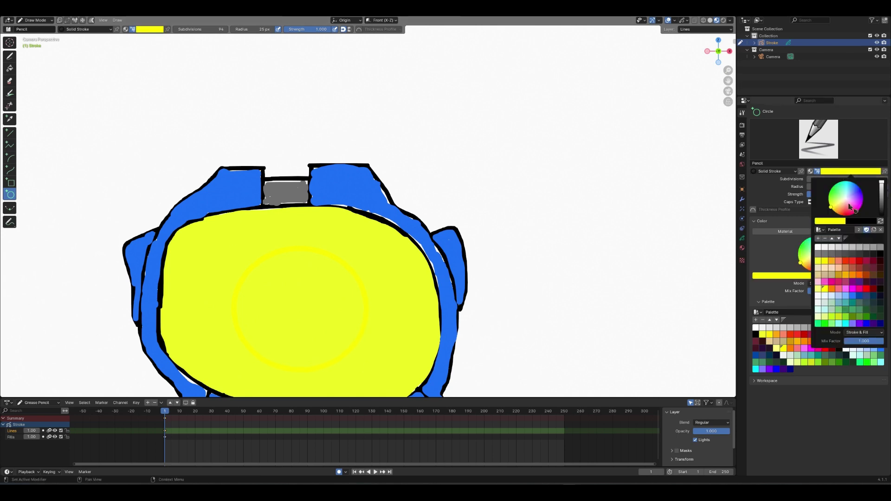
click(817, 247)
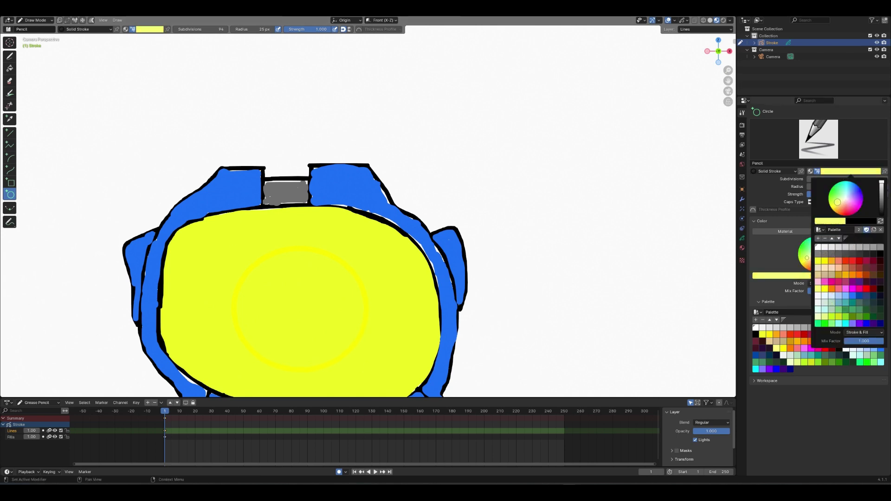
drag(839, 203, 837, 206)
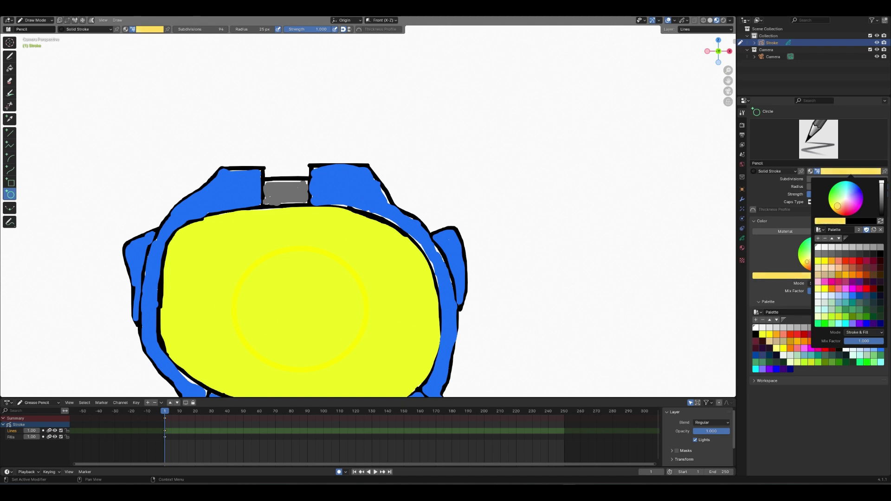
drag(289, 296, 328, 330)
key(Escape)
drag(806, 261, 808, 257)
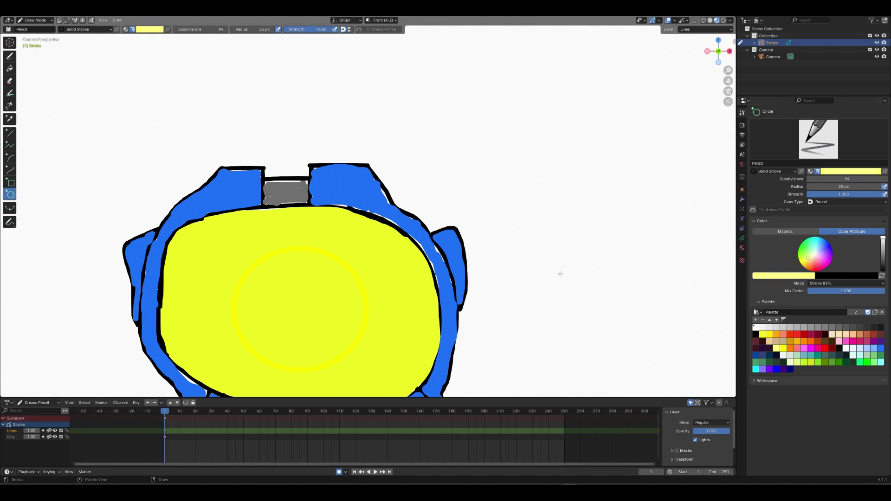
drag(284, 287, 331, 330)
key(Escape)
Paint the inside of the circle bright yellow with the pencil at a 200 px radius
click(9, 56)
click(207, 29)
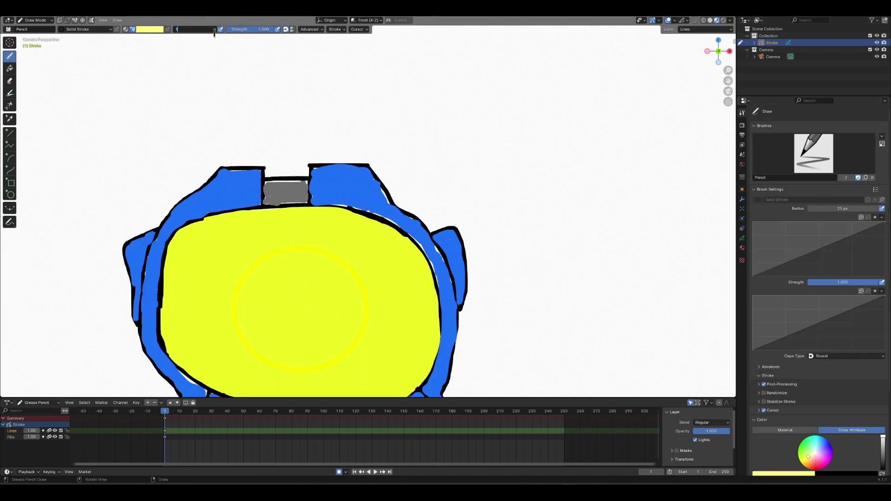
text(200)
key(Return)
scroll(867, 278, down, 5)
click(783, 439)
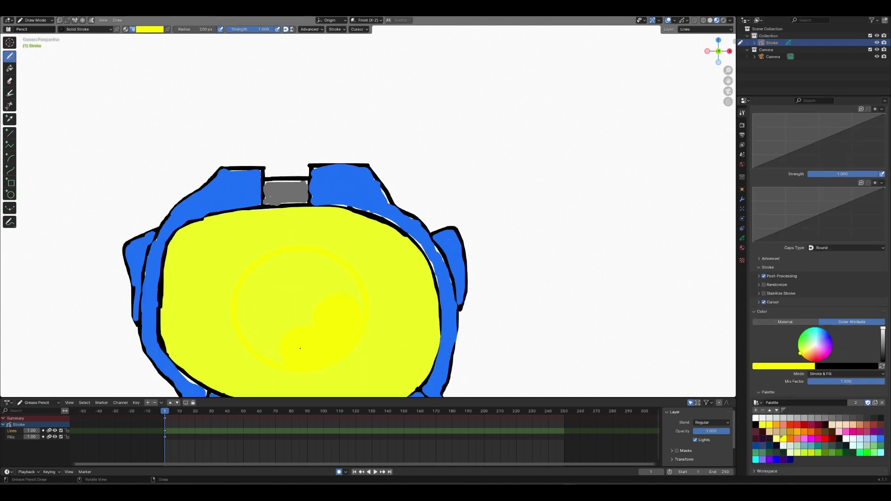
key(ctrl+z)
mouse_move(323, 275)
mouse_down()
mouse_move(303, 270)
mouse_move(310, 310)
mouse_up()
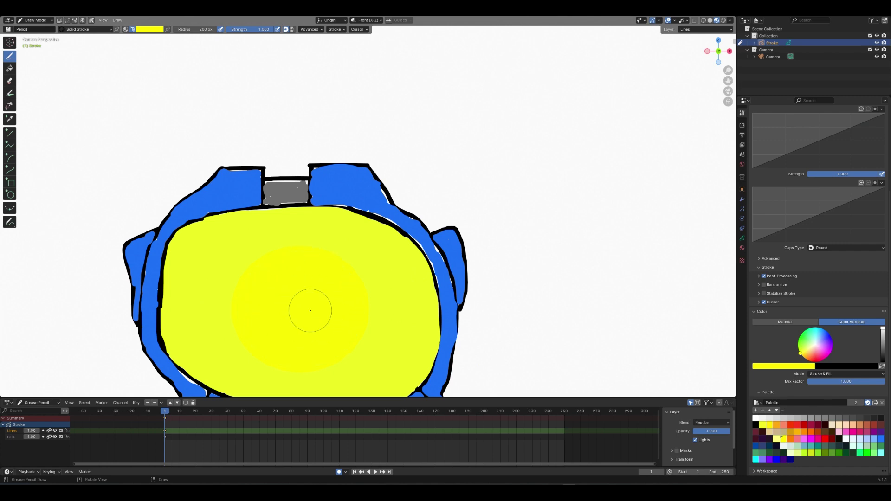
Set the pencil to near-black with a 20 px radius and handwrite "IM NOT GOOD" above the helmet
click(204, 29)
text(20)
key(Return)
click(880, 417)
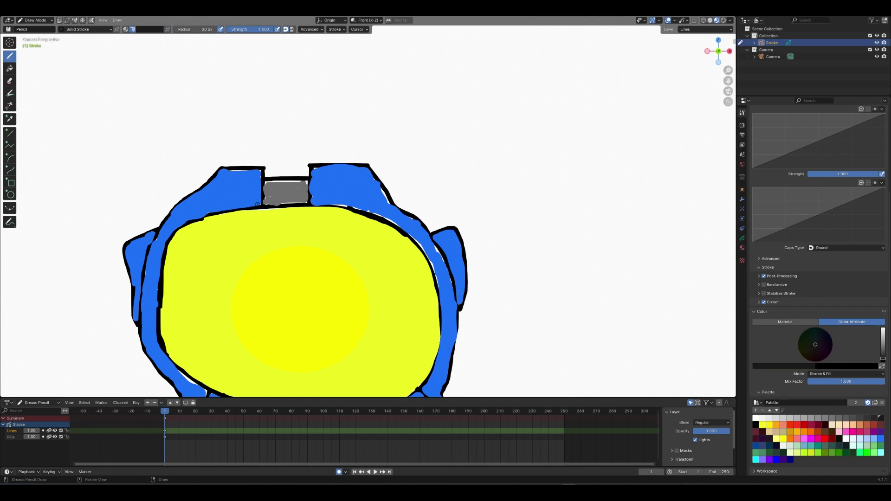
key(Home)
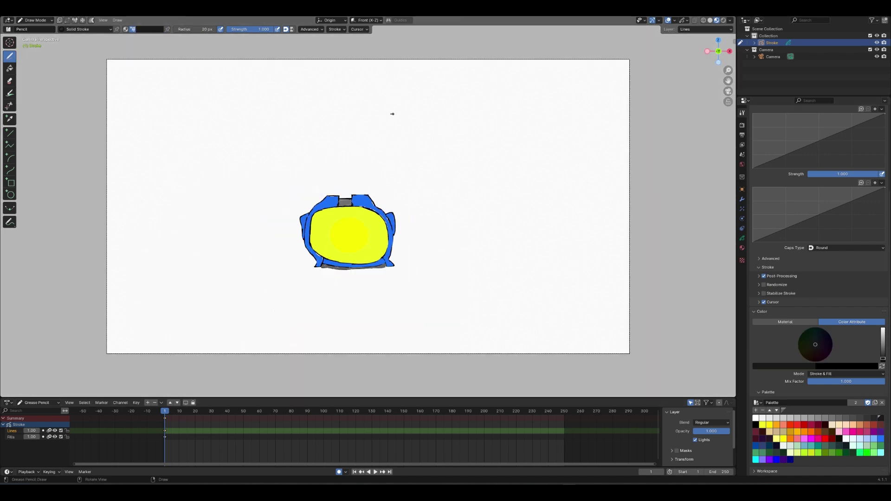
mouse_move(286, 91)
mouse_down()
mouse_move(286, 121)
mouse_move(378, 99)
mouse_up()
drag(390, 109, 388, 111)
mouse_move(420, 112)
mouse_down()
mouse_move(420, 129)
mouse_move(432, 113)
mouse_up()
drag(458, 115, 476, 122)
mouse_move(492, 119)
mouse_down()
mouse_move(506, 121)
mouse_move(493, 119)
mouse_up()
drag(511, 123, 512, 124)
drag(537, 119, 544, 143)
Handwrite "AT ART" below the first line of text, above the helmet
drag(363, 136, 362, 157)
drag(354, 143, 375, 141)
drag(406, 169, 434, 158)
drag(456, 171, 465, 158)
click(484, 163)
drag(491, 157, 491, 179)
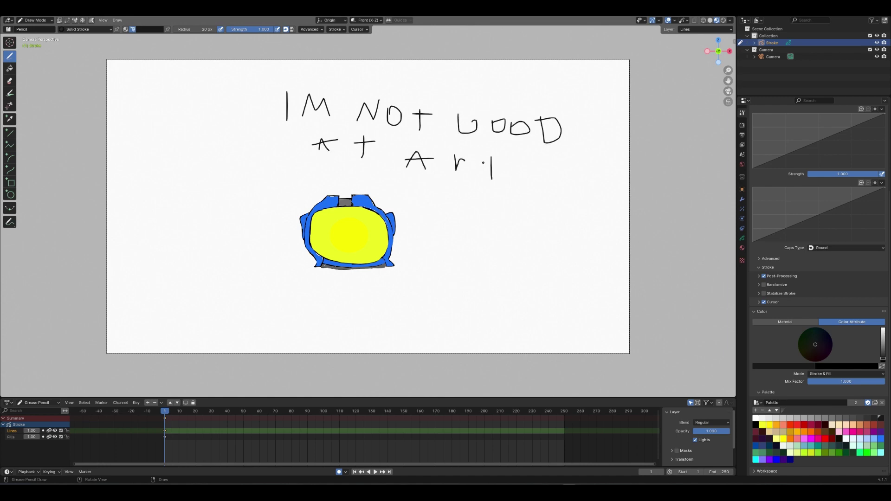